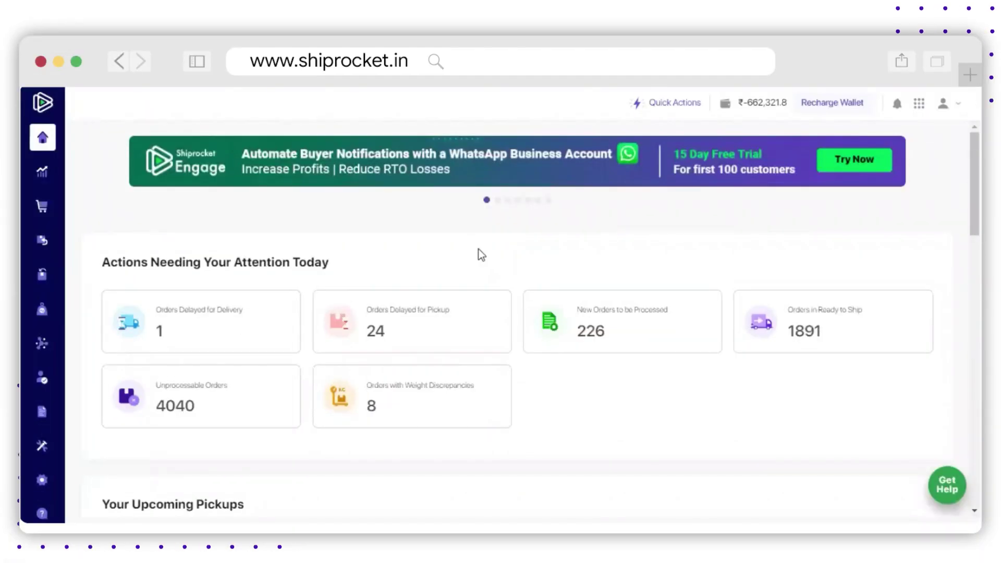
Step: From Orders, start a new order and switch to the Bulk Order import tab
mouse_move(45, 172)
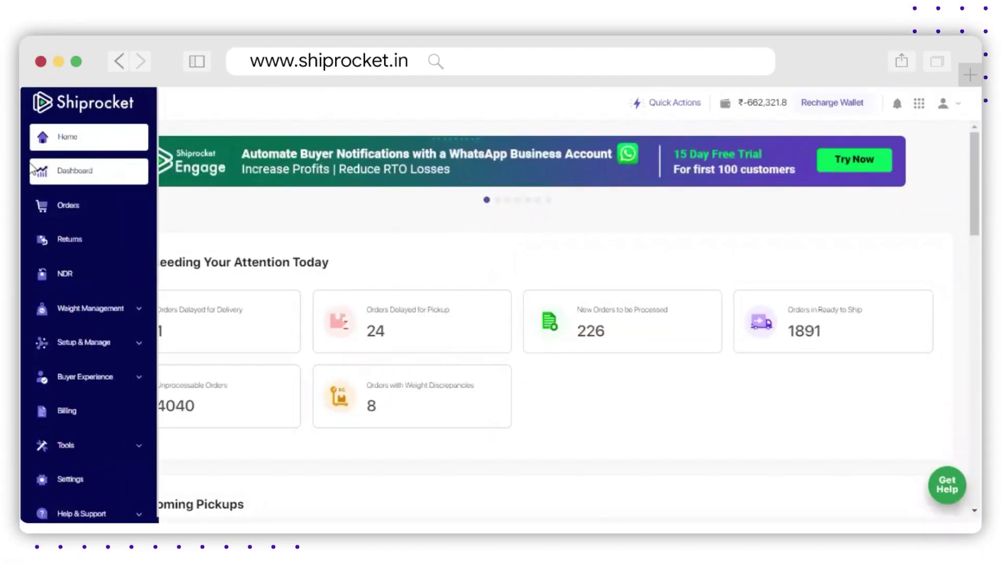
left_click(69, 211)
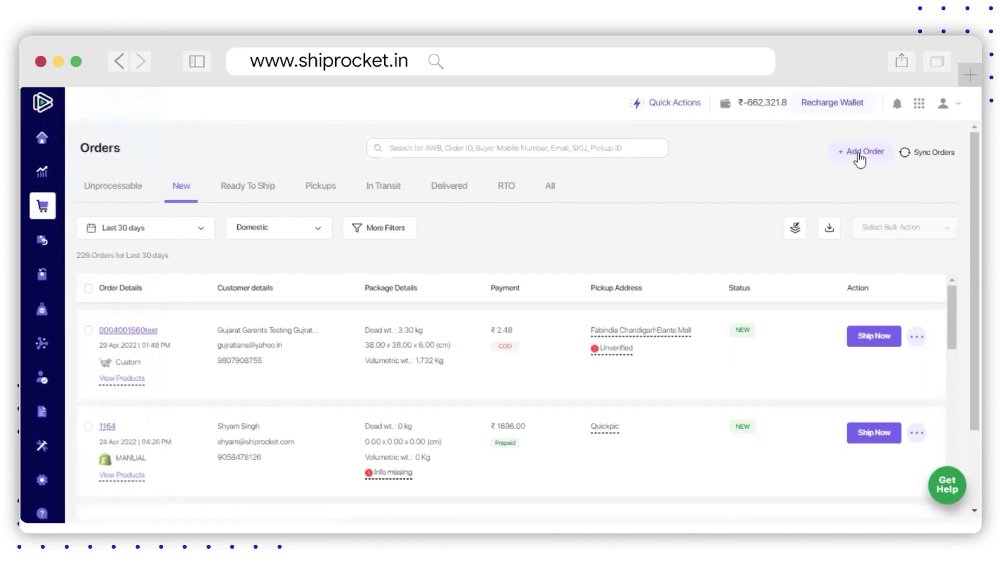
left_click(807, 167)
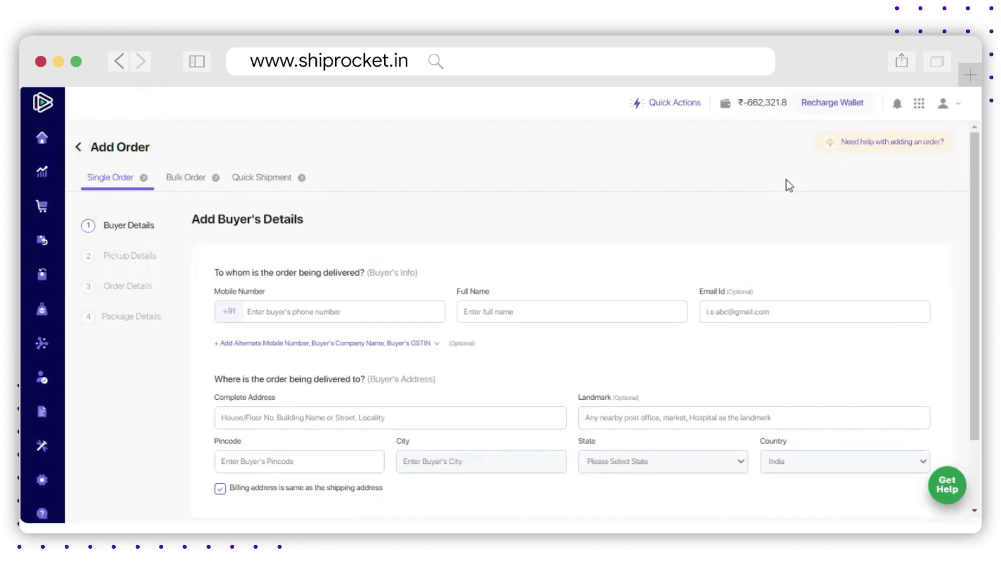
left_click(183, 180)
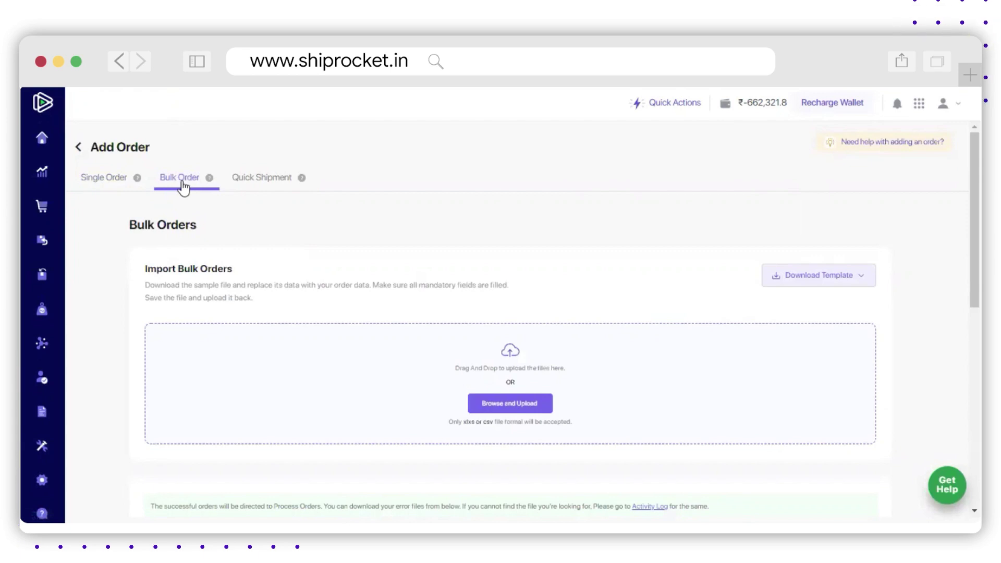
Step: Download the Domestic Orders template and open orders (2).csv, selecting its sample-data note row
left_click(831, 281)
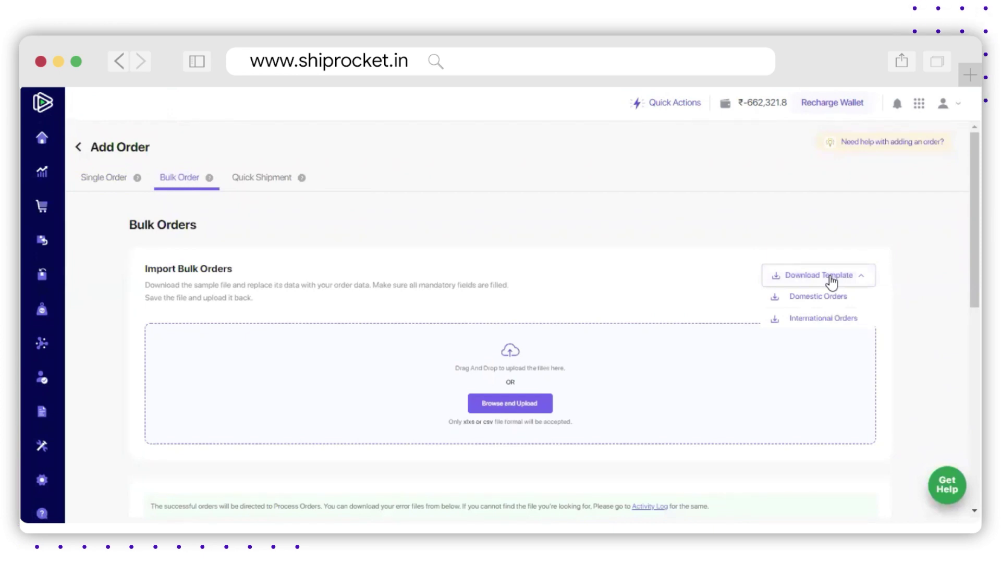
left_click(812, 296)
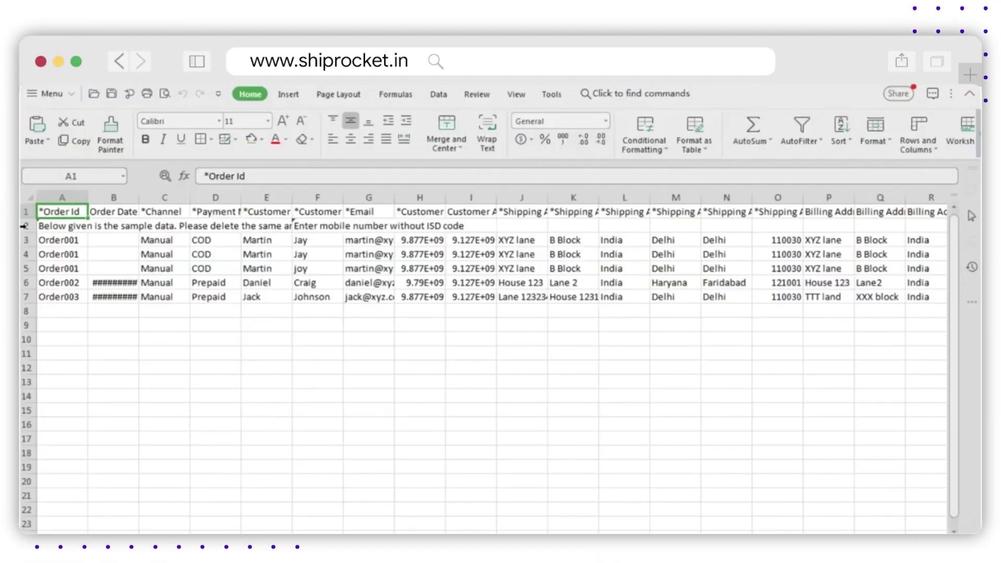
left_click(24, 226)
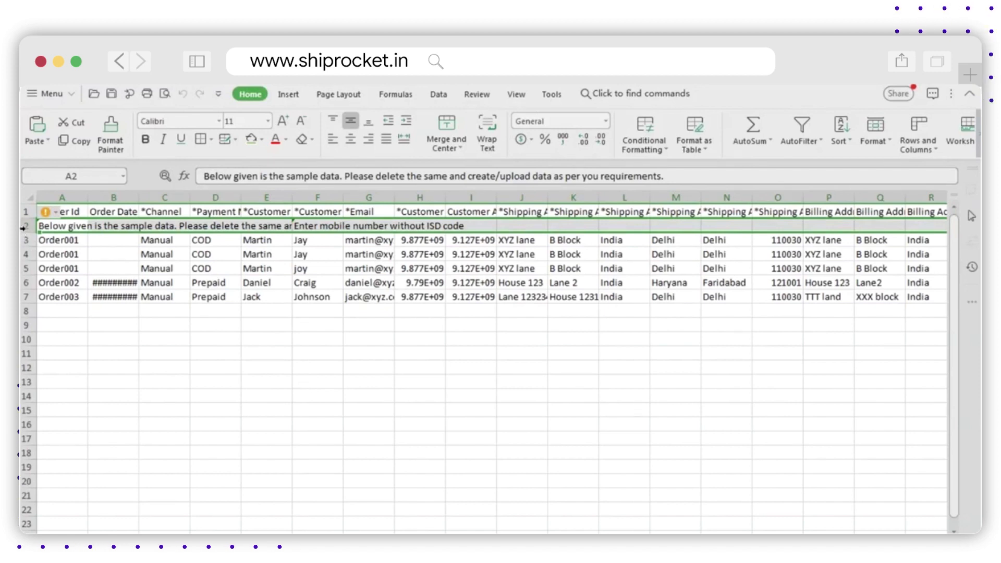
Step: Delete the sample-data note row and the five sample order rows 2–6, leaving only the header
right_click(25, 229)
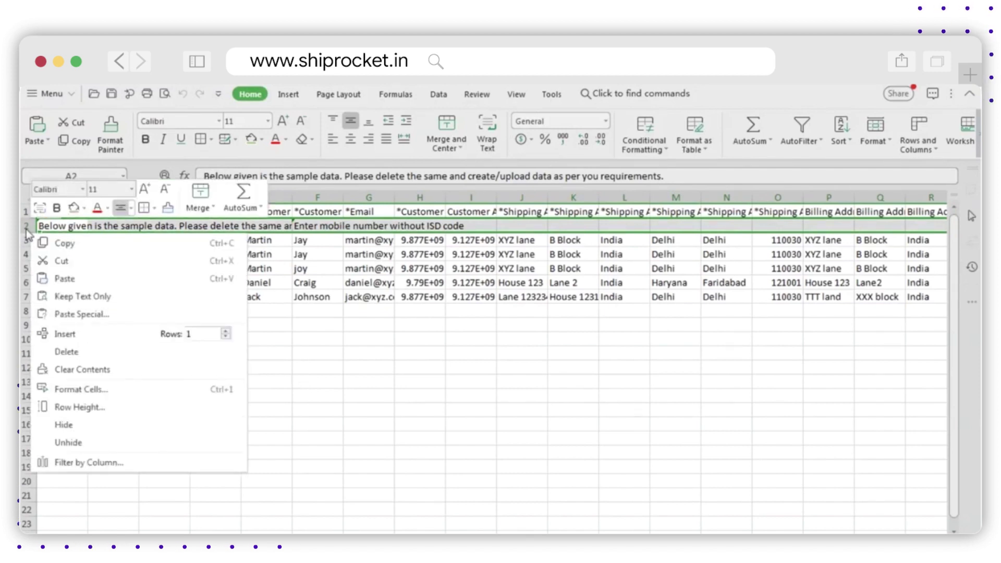
left_click(67, 350)
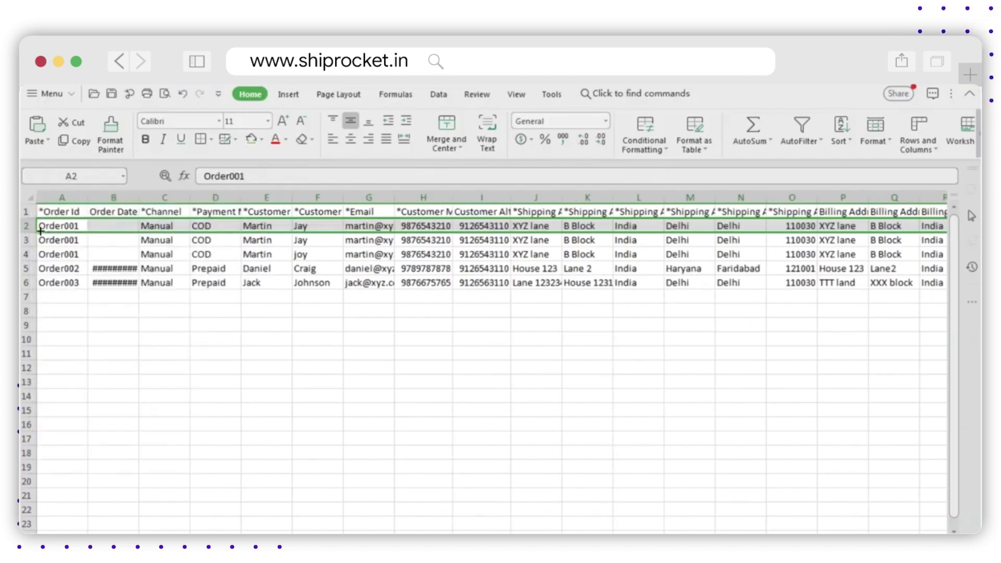
left_click_drag(24, 227, 24, 282)
right_click(25, 284)
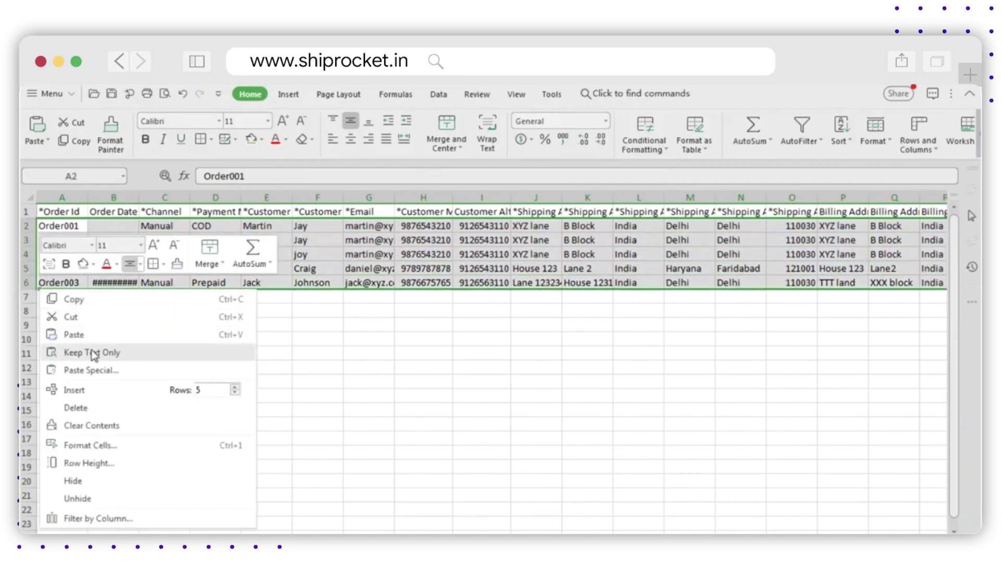
left_click(93, 407)
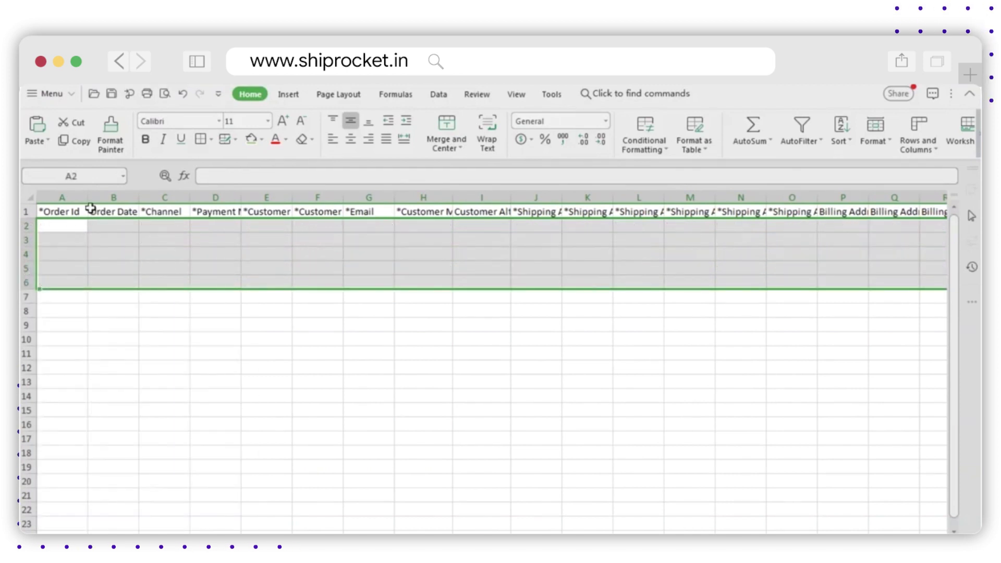
left_click(51, 230)
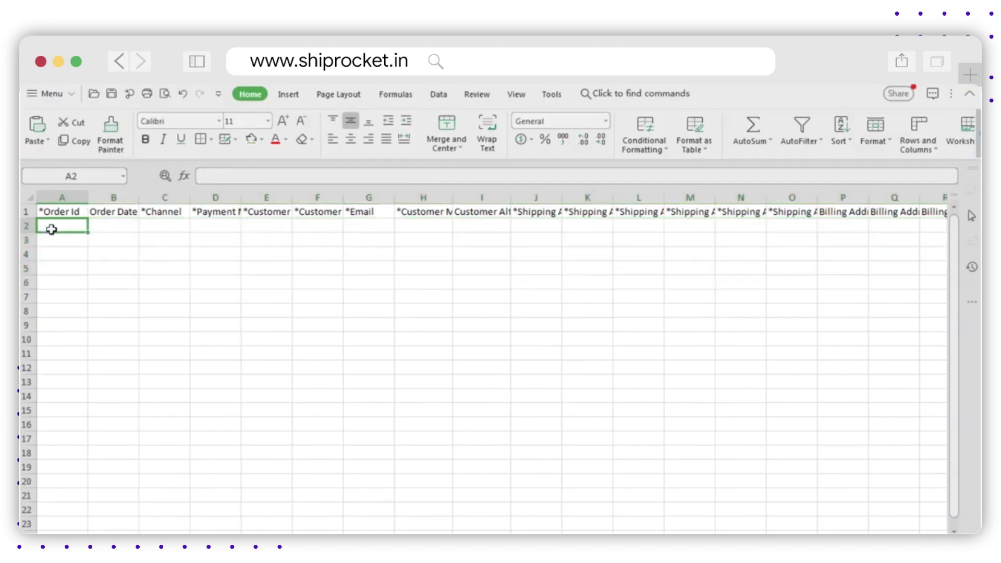
type("abcd66644")
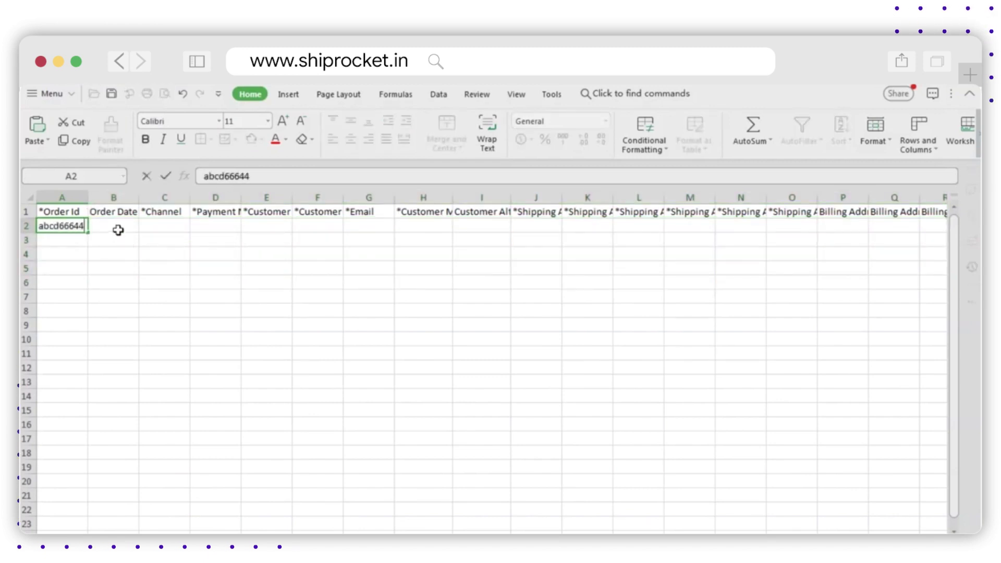
left_click(118, 230)
type("04-02-2020")
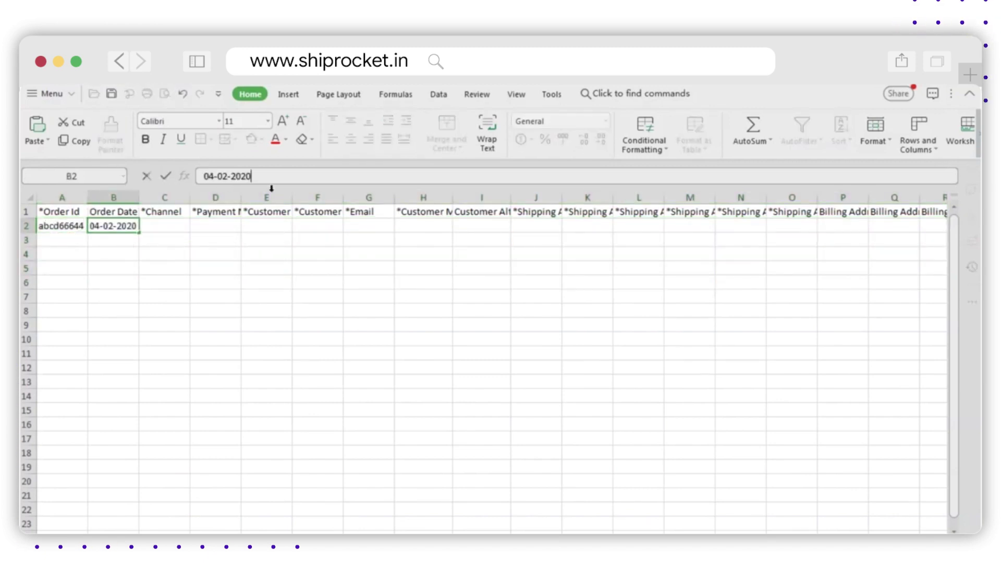
type("11:44")
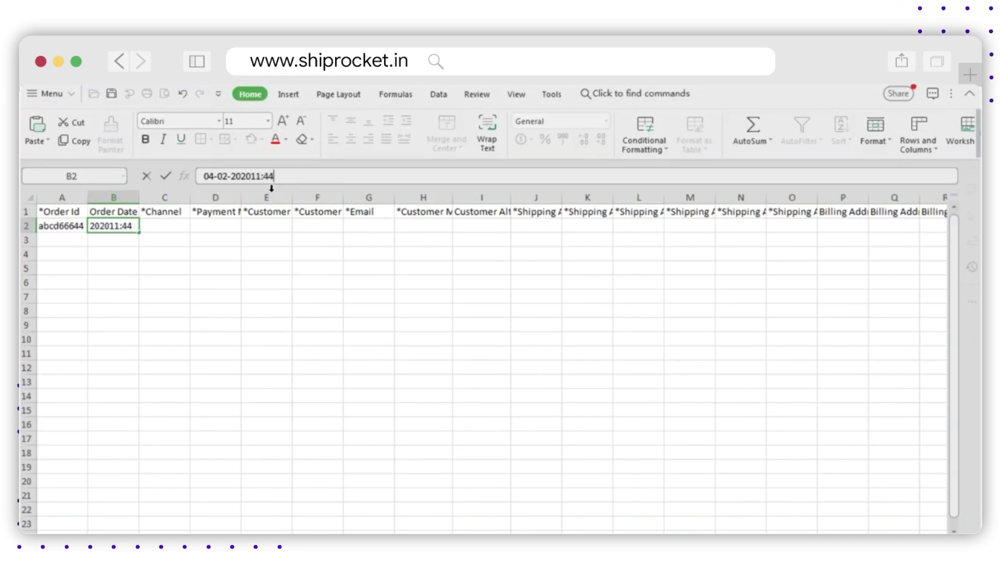
key("Left")
key("Left")
key("Left")
key("Left")
key("Tab")
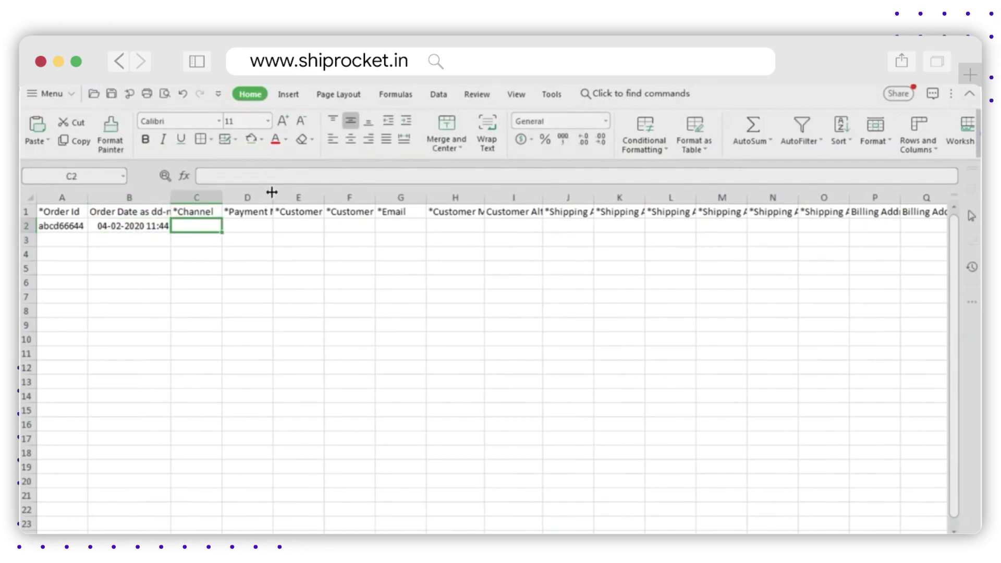
type("CUSTOM")
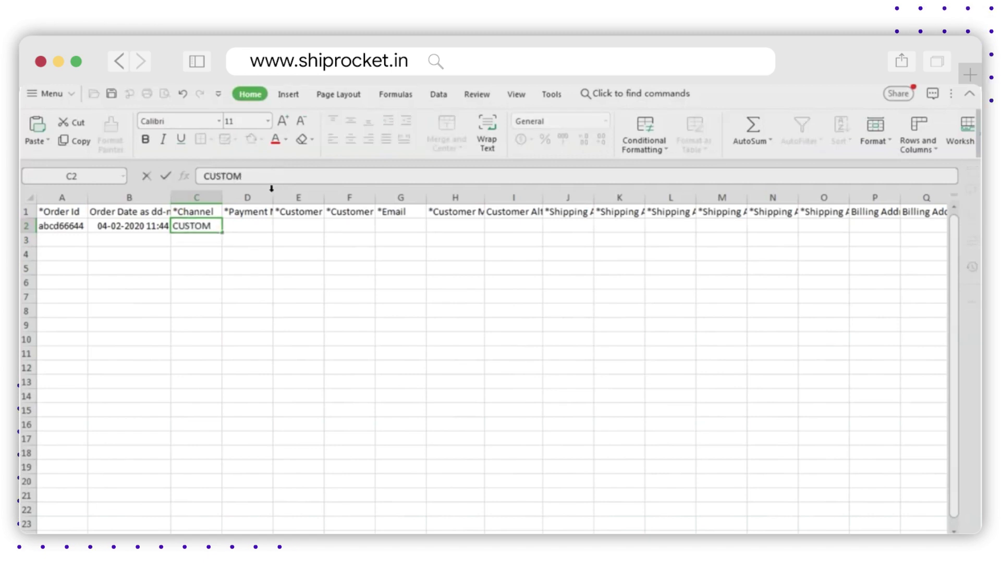
key("Tab")
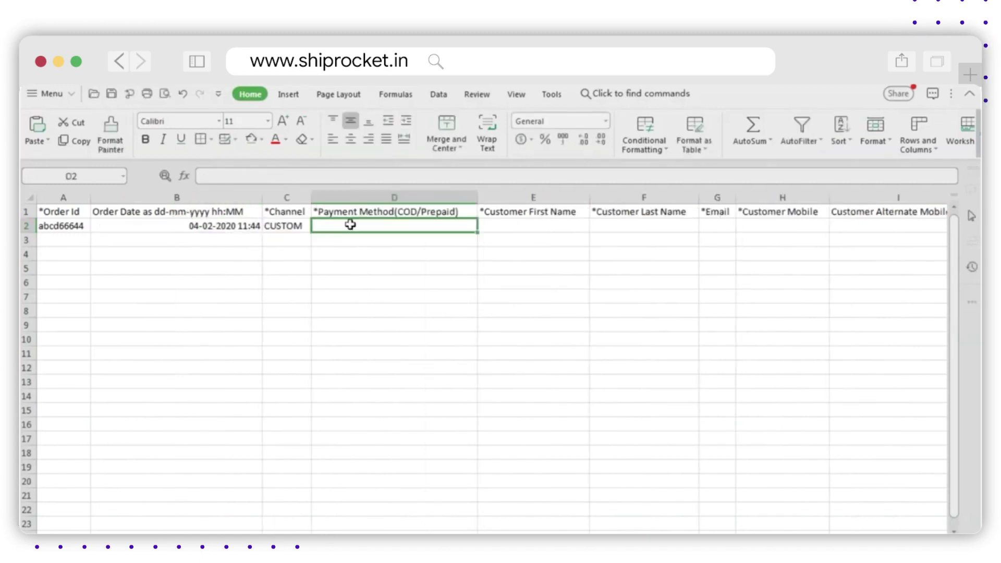
type("P")
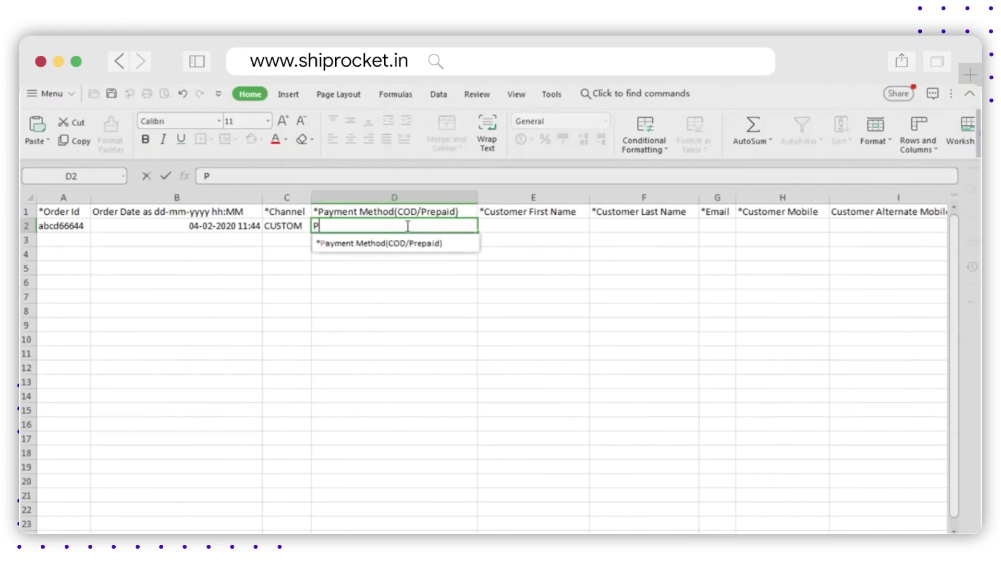
type("rePaid")
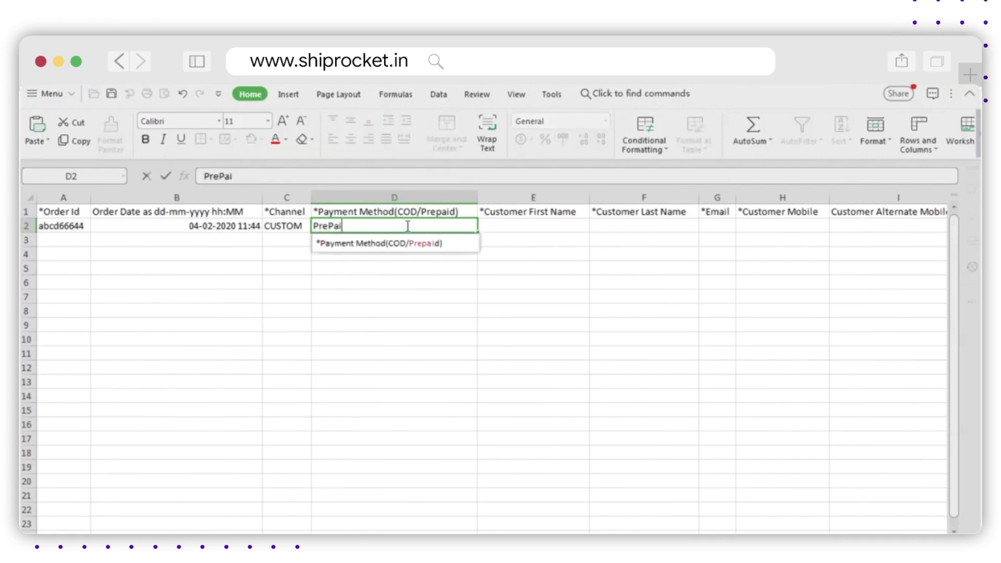
key("Tab")
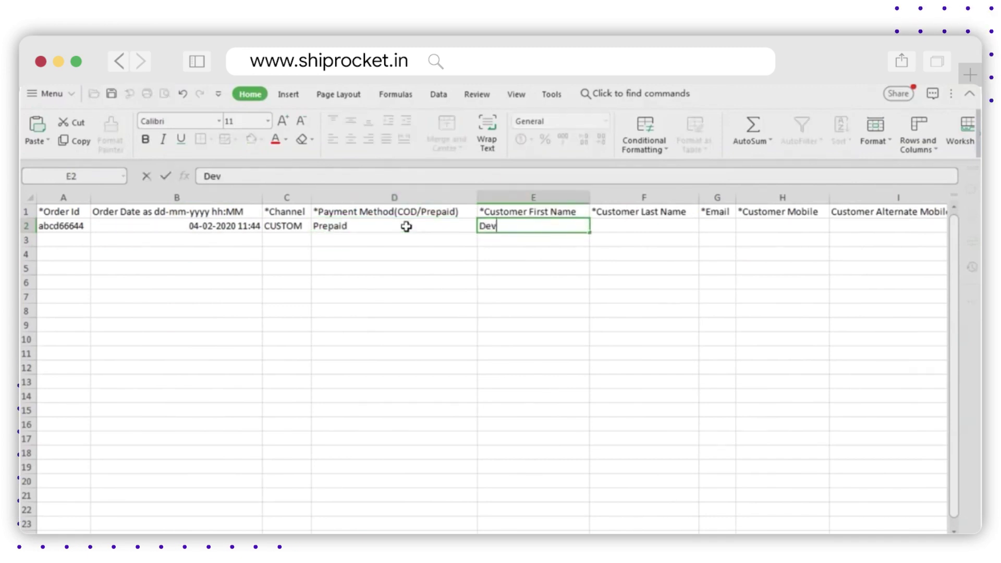
Step: Fill in the customer's first name, last name, e-mail and mobile number
key("Tab")
key("Tab")
type("xyz@gmail.com")
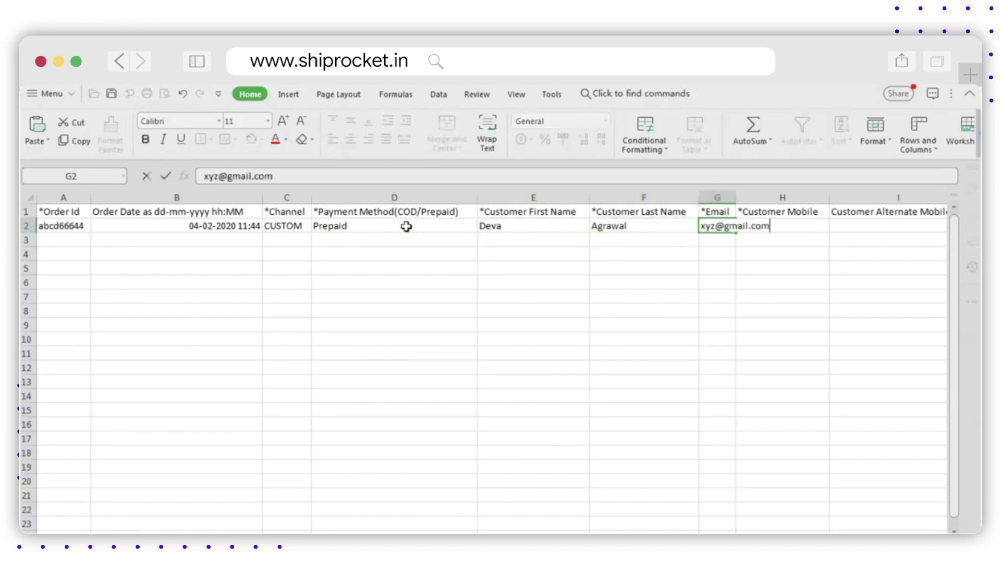
key("Tab")
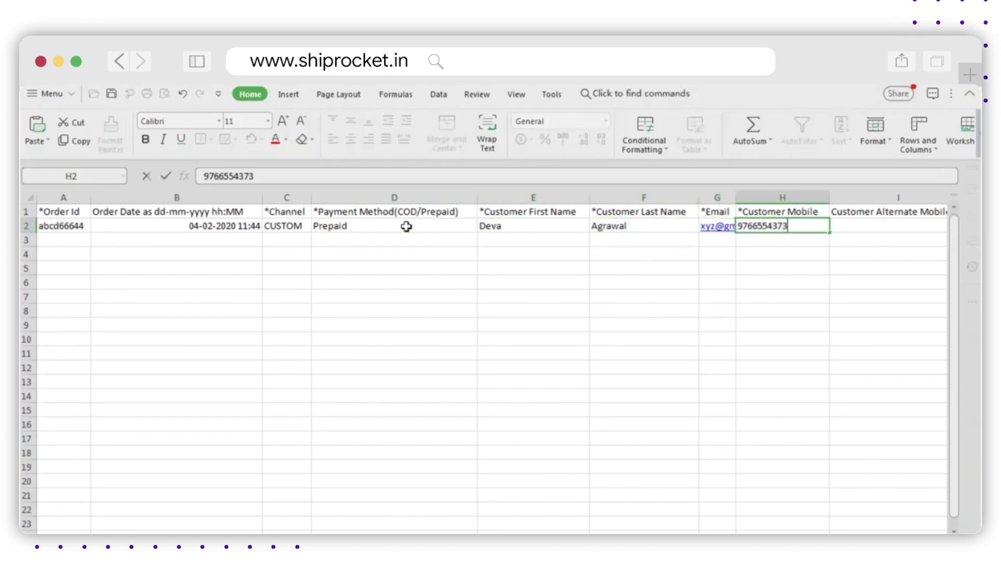
key("Tab")
Step: Enter the two shipping address lines, country INDIA, state and city DELHI, postcode 110076
key("Tab")
type("abc 123")
key("Tab")
type("456 ajfd")
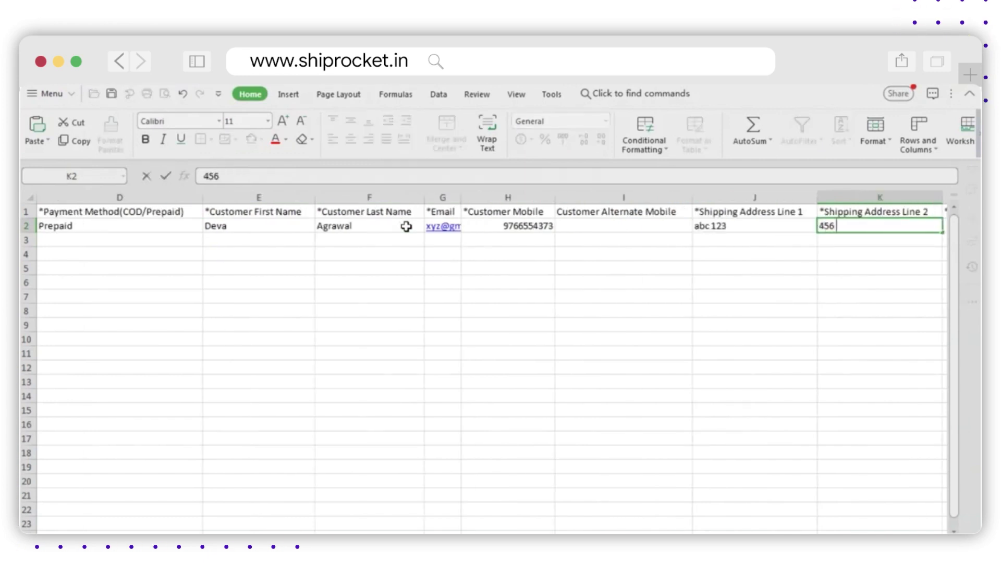
key("Up")
key("Down")
key("Tab")
type("INDIA")
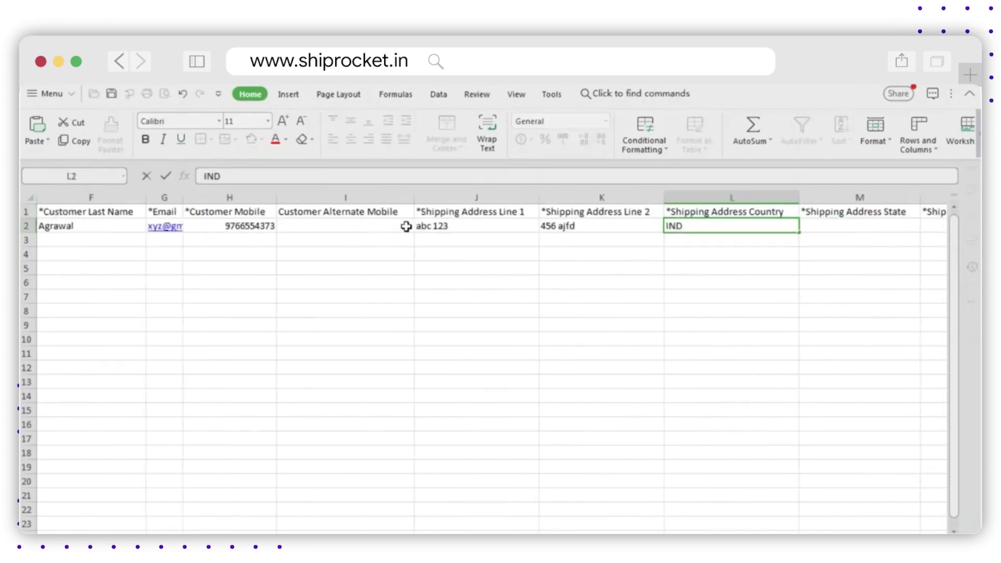
key("Tab")
type("DELHI")
key("Tab")
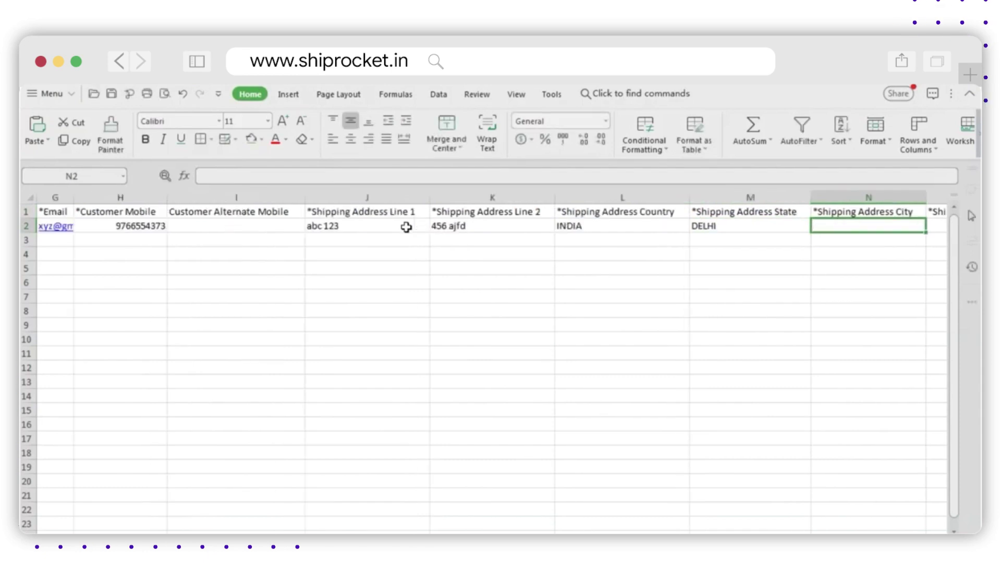
type("DELHI")
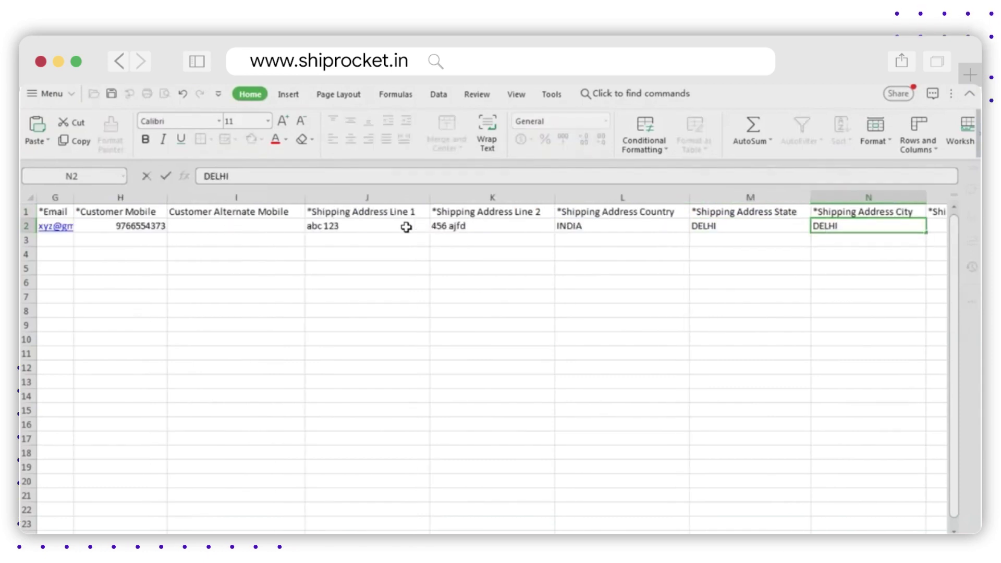
key("Return")
key("Tab")
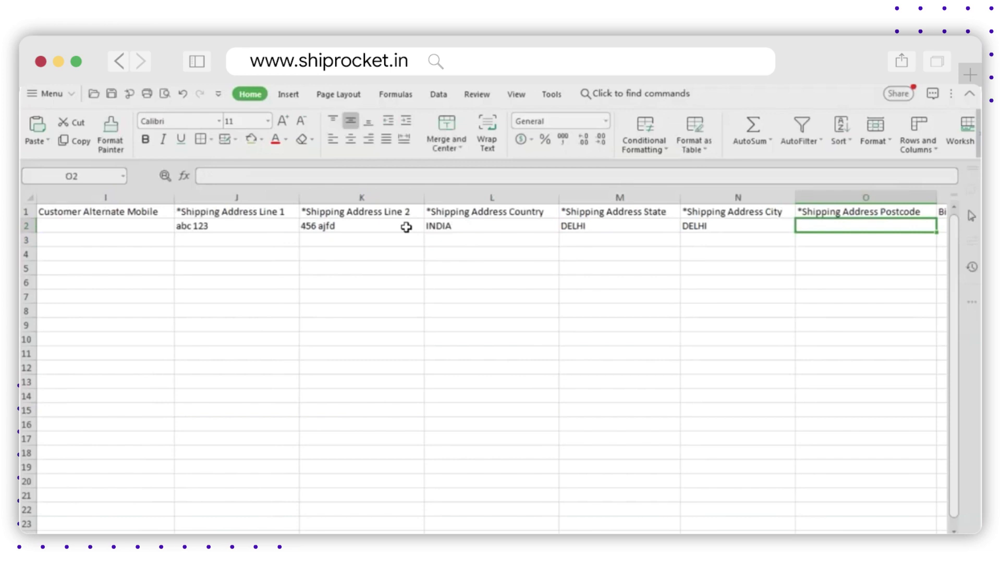
type("110076")
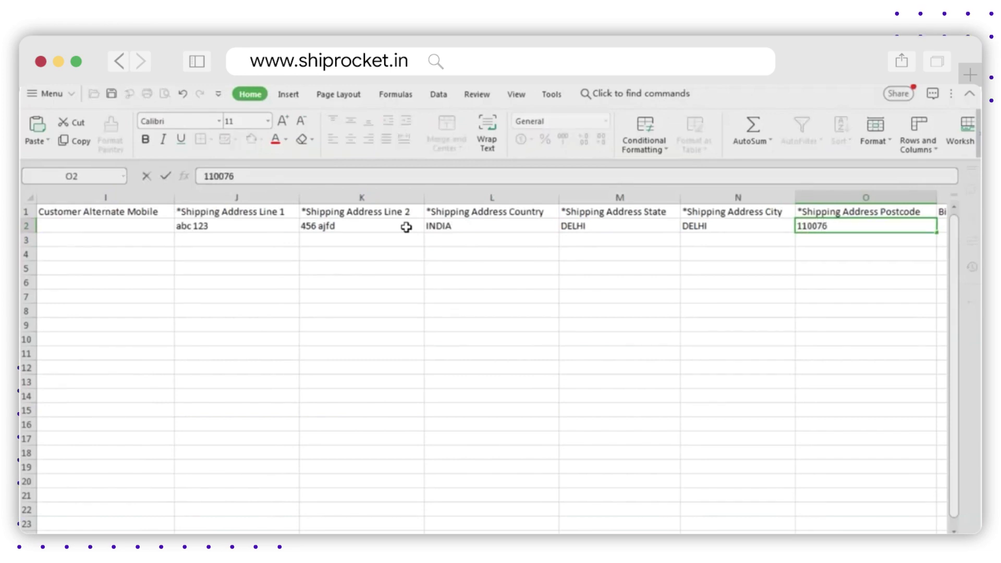
key("ctrl+Return")
Step: Add product Nike Shoes with SKU NKS-08-R, quantity 1 and price 3000
key("Tab")
key("Tab")
key("Tab")
key("Tab")
key("Tab")
key("Tab")
key("Tab")
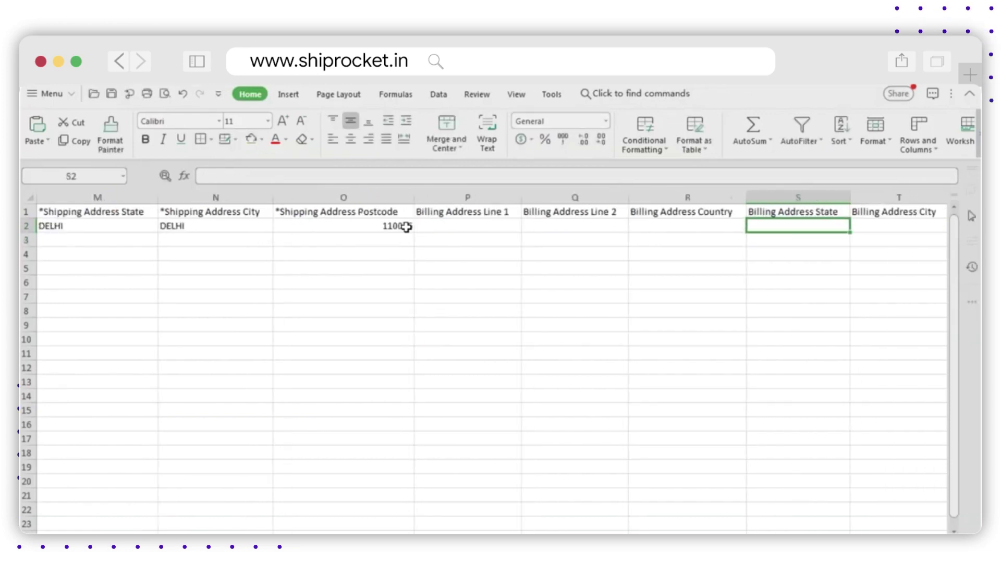
type("NKS")
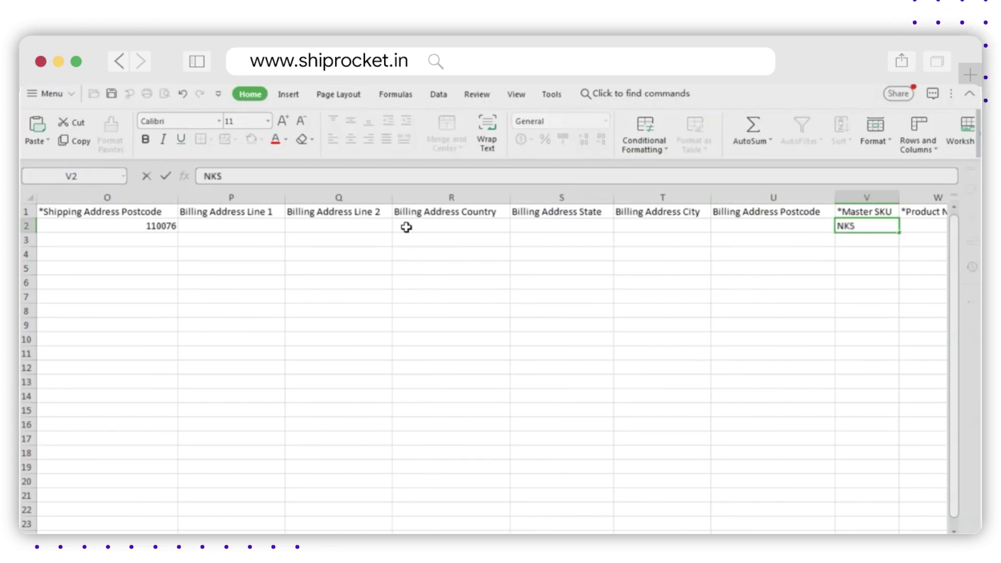
type("-08-R")
key("Tab")
type("Nike Shoes")
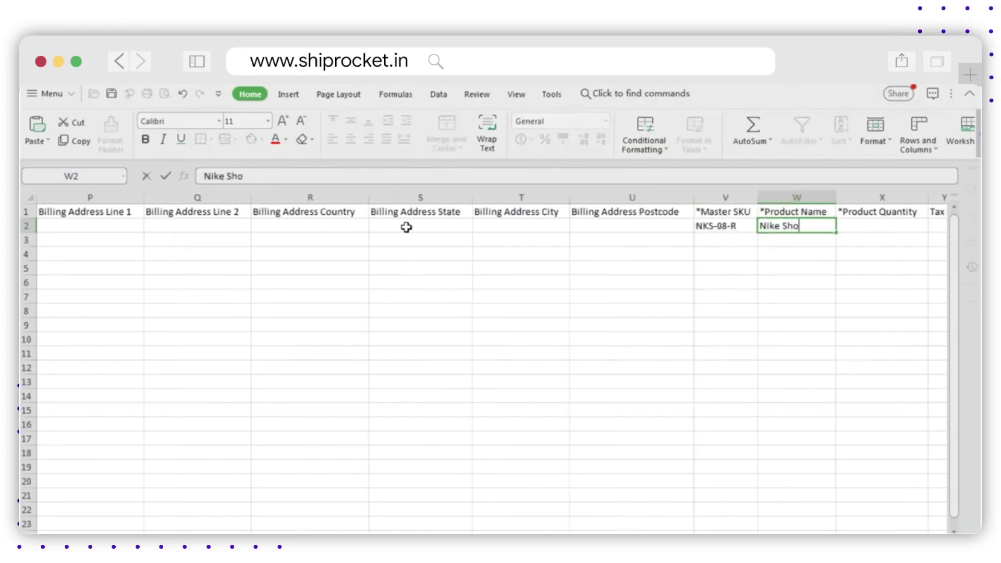
key("Tab")
type("1")
key("Tab")
key("Tab")
type("3000")
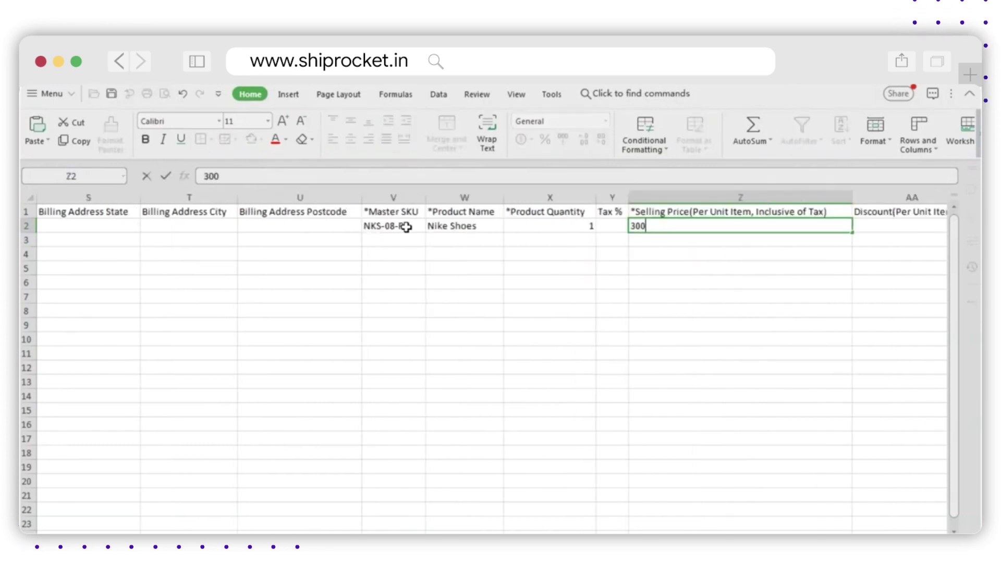
key("Tab")
key("Tab")
key("Tab")
key("Tab")
key("Tab")
key("Tab")
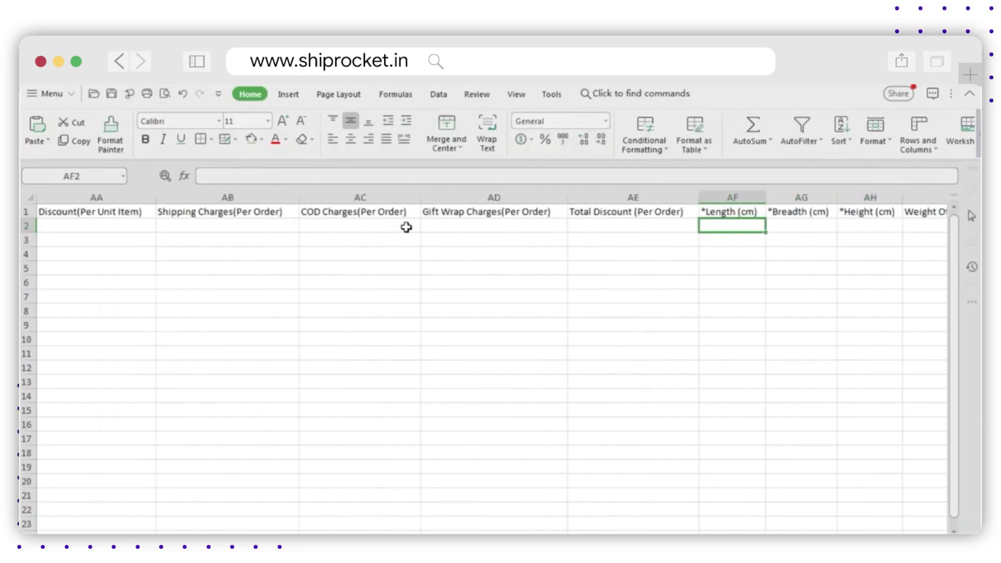
Step: Set package dimensions to 20×20×20 cm and weight to 3 kg
type("20")
key("Tab")
type("20")
key("Tab")
type("20")
key("Tab")
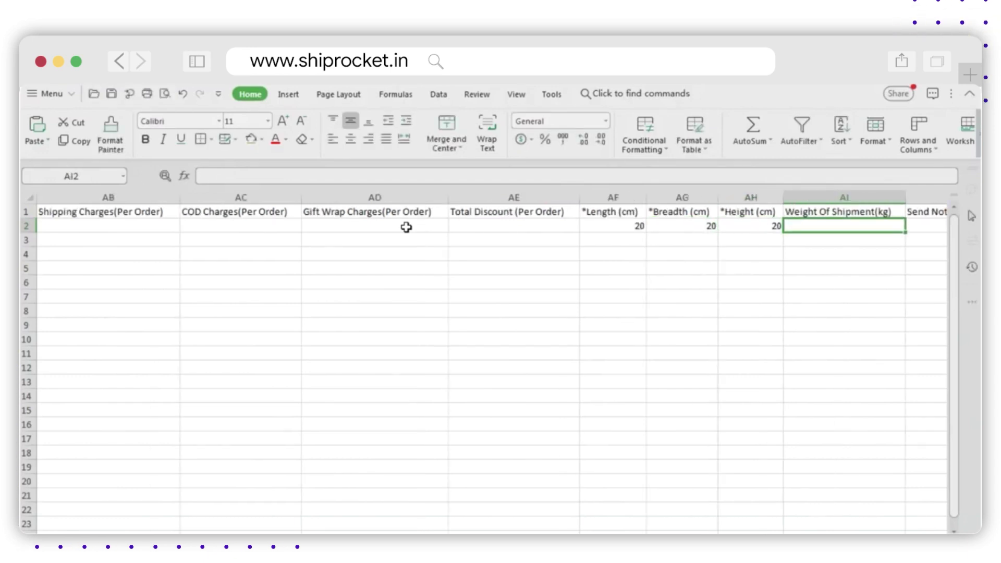
type("3")
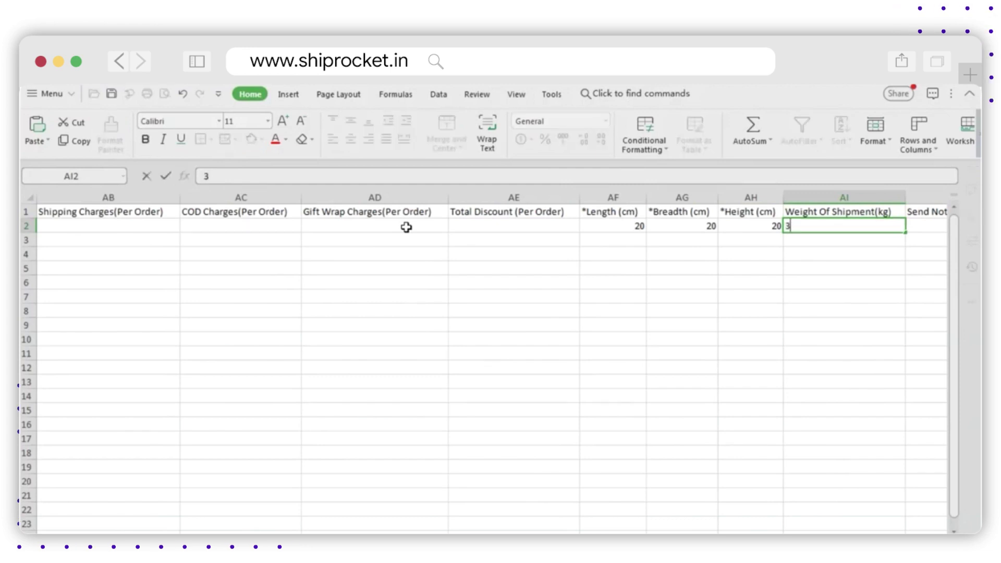
key("Tab")
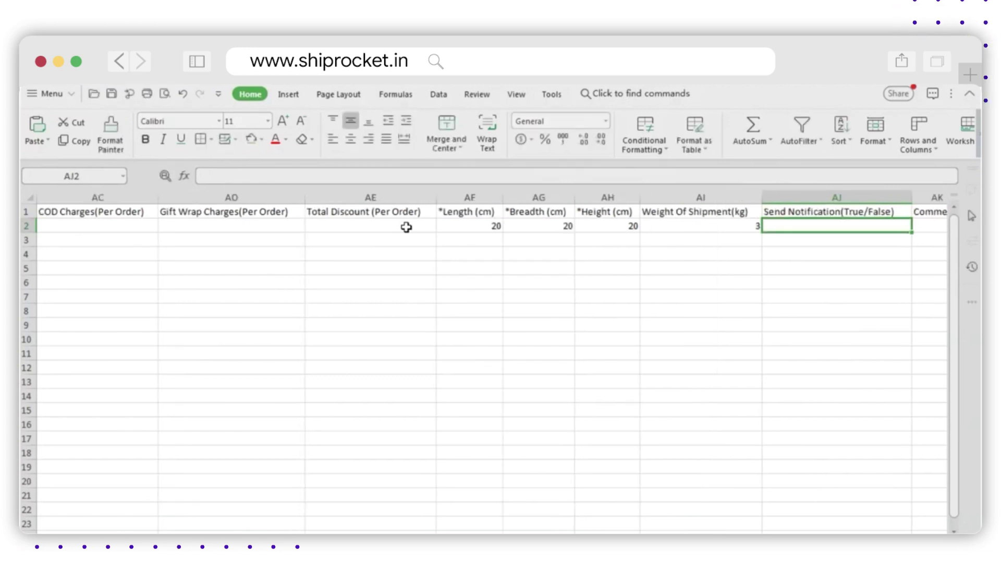
Step: Set send notification to TRUE and pickup location to ixigo, then save the template
type("TRUE")
key("Tab")
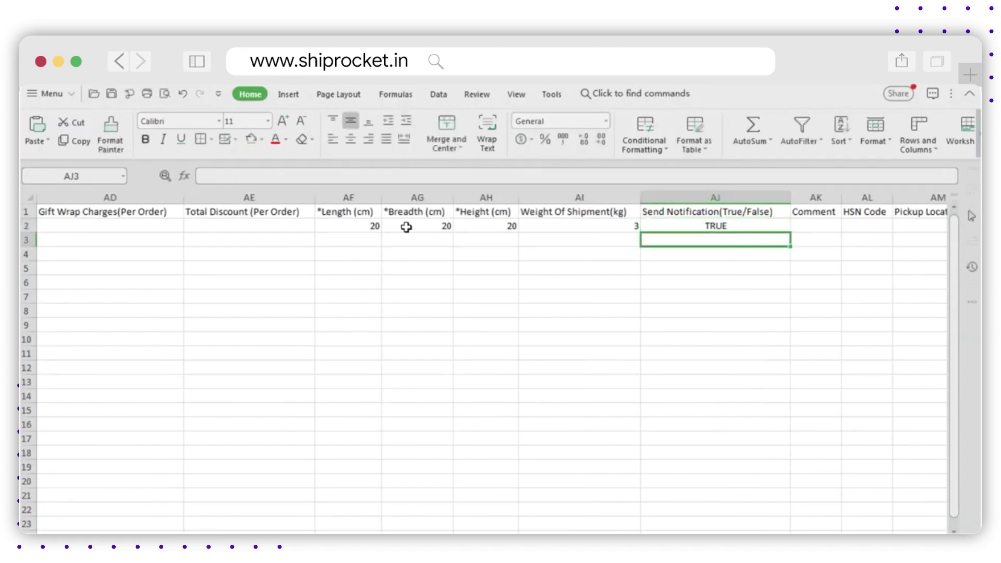
key("Tab")
key("Tab")
type("ixigo")
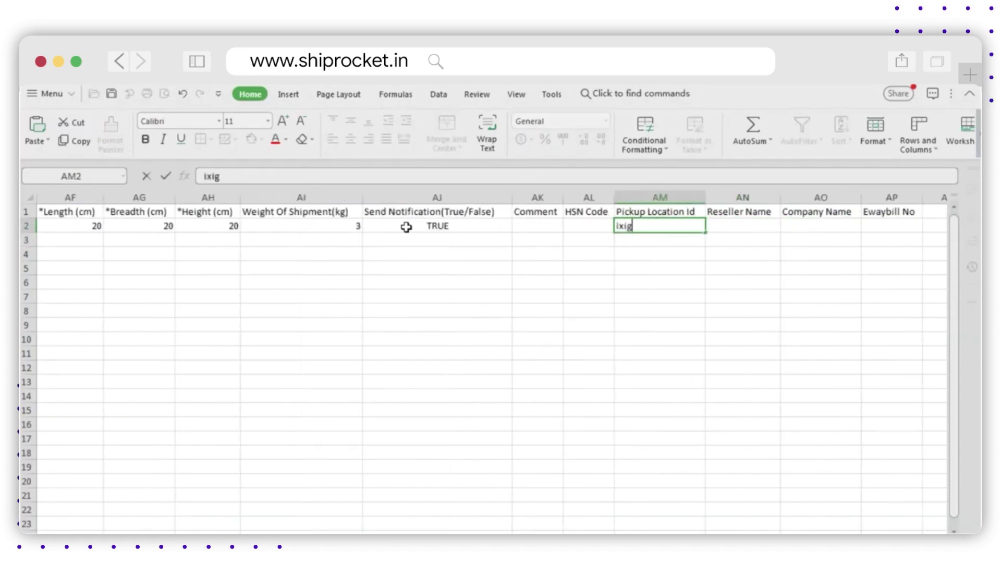
key("Tab")
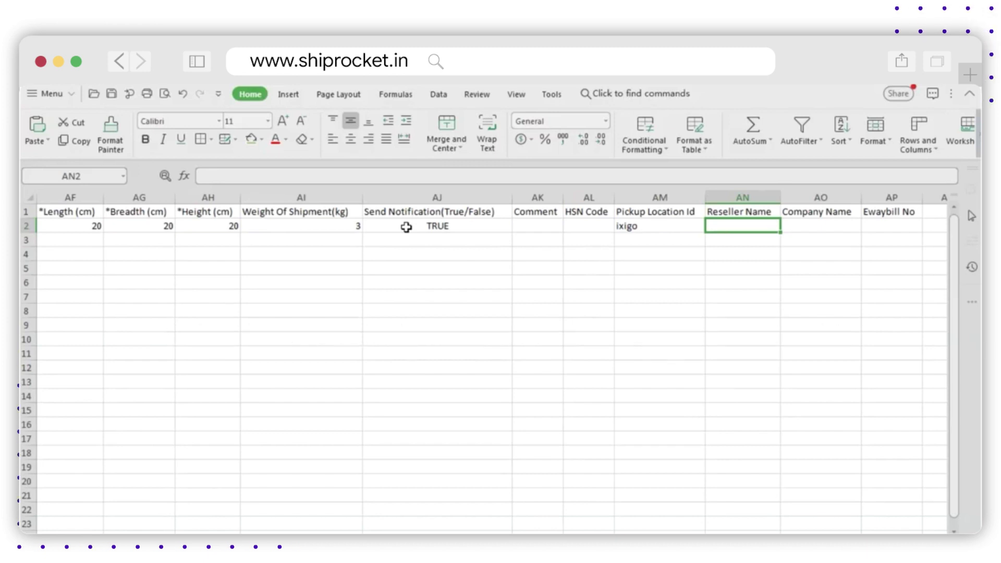
key("Right")
key("Right")
key("Right")
key("ctrl+s")
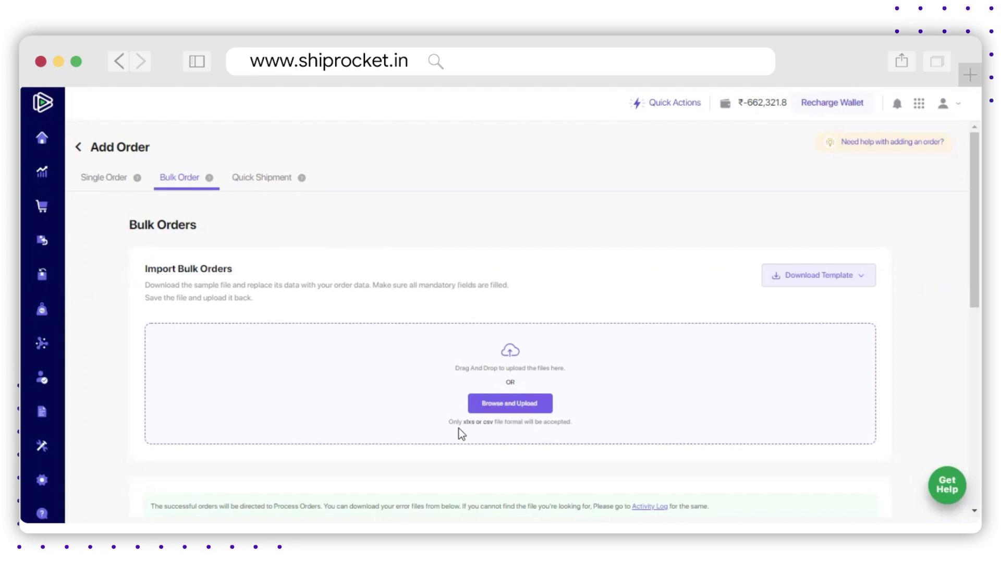
Step: Upload the orders (2) file as a bulk import and check it under Recent Uploads
left_click(498, 411)
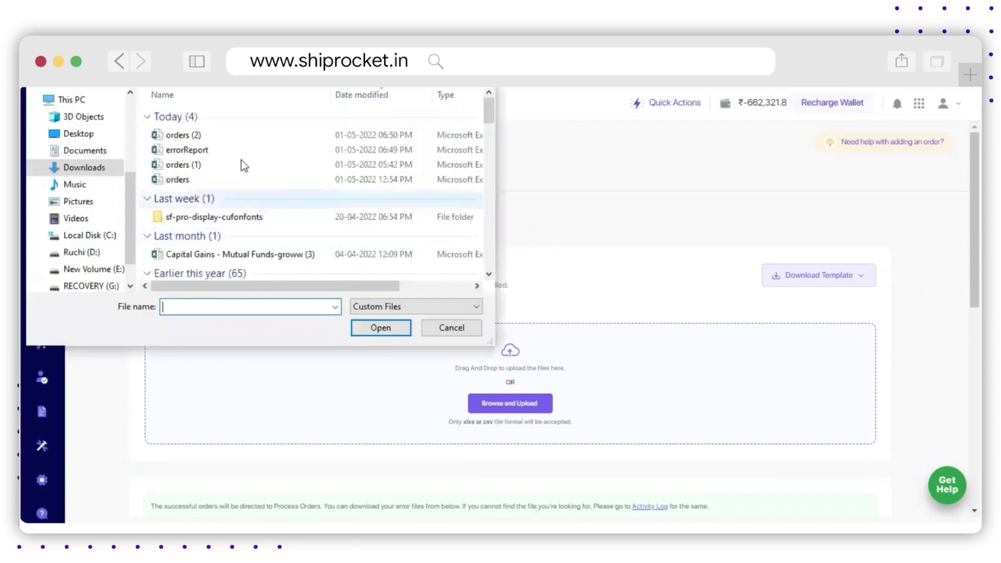
left_click(217, 136)
double_click(217, 135)
scroll(288, 298, "down", 3)
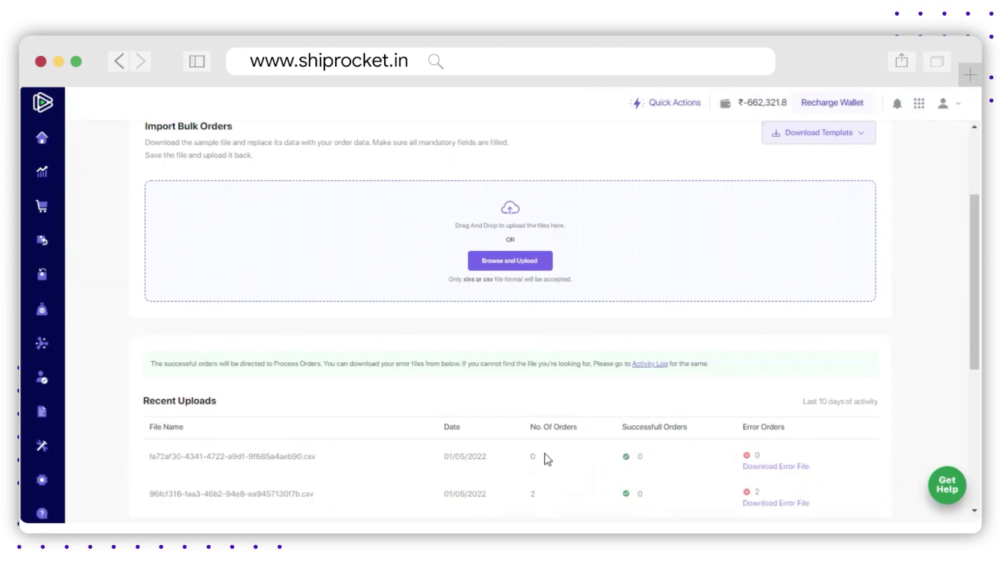
Step: Go to the Orders list's New tab, led by the ₹3530 prepaid order
scroll(338, 394, "up", 3)
left_click(61, 205)
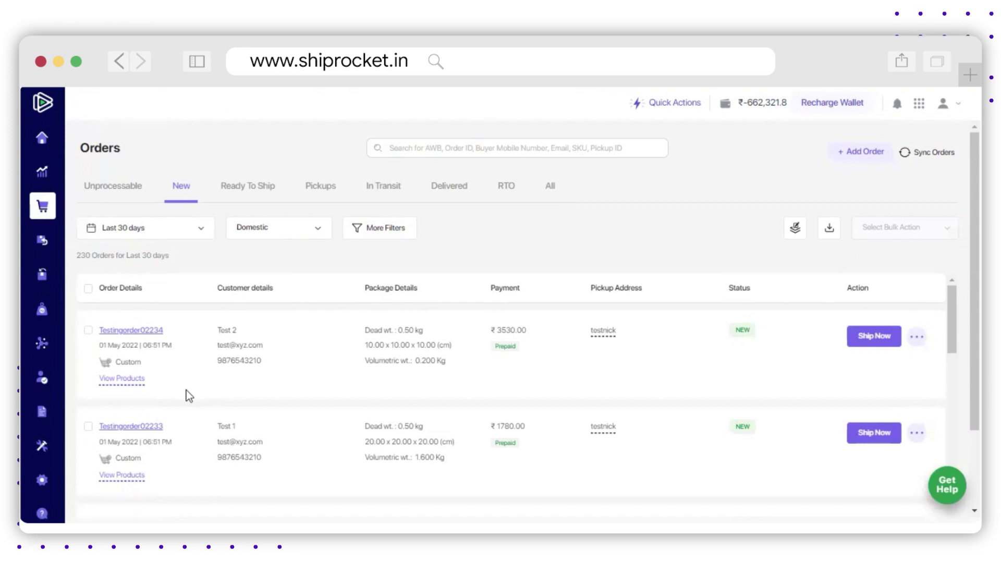
mouse_move(600, 338)
Step: Change the selected ₹3530 order's pickup address from testnick to testiywu via bulk action
left_click(87, 331)
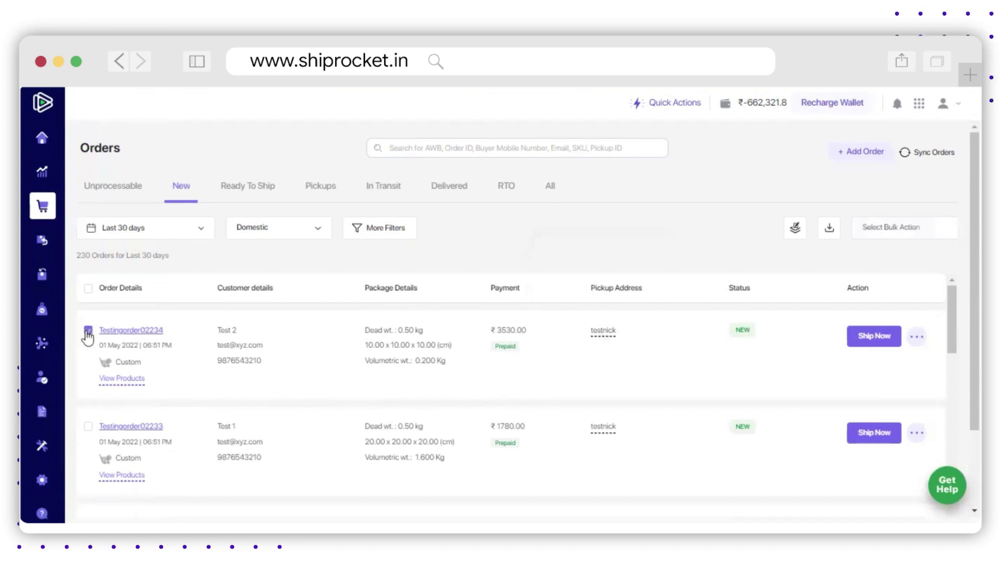
left_click(923, 234)
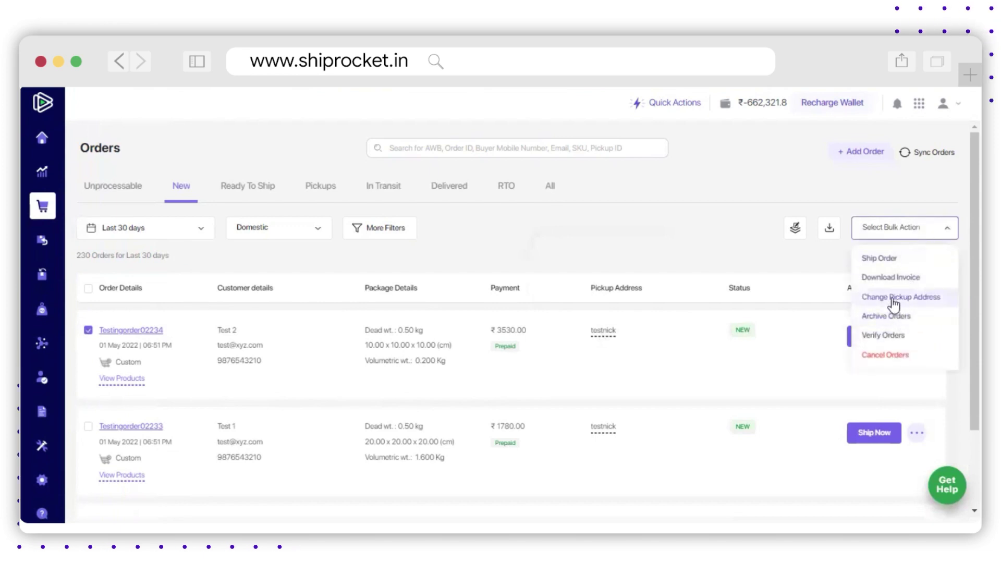
left_click(894, 300)
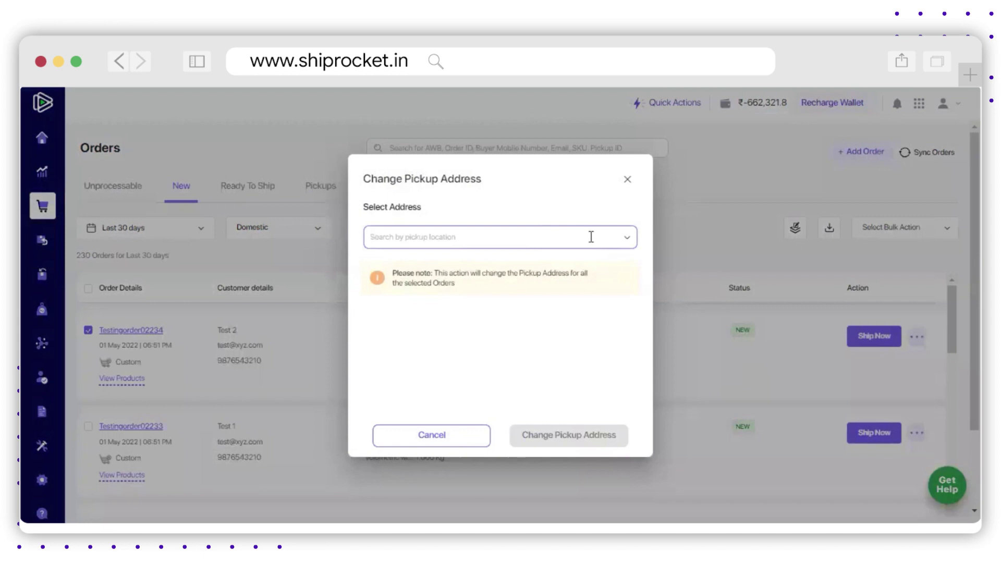
left_click(627, 237)
scroll(527, 330, "down", 5)
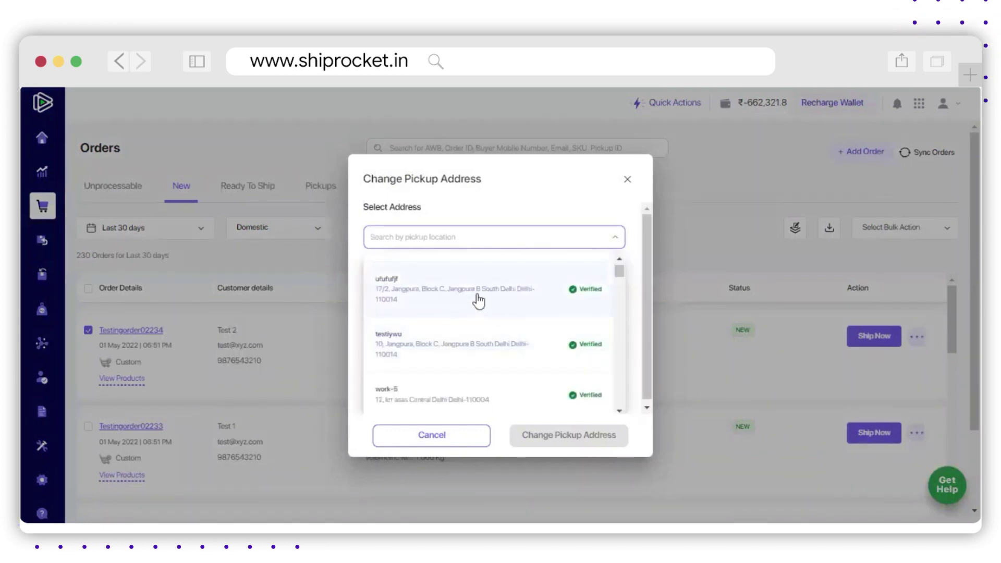
left_click(467, 346)
left_click(551, 442)
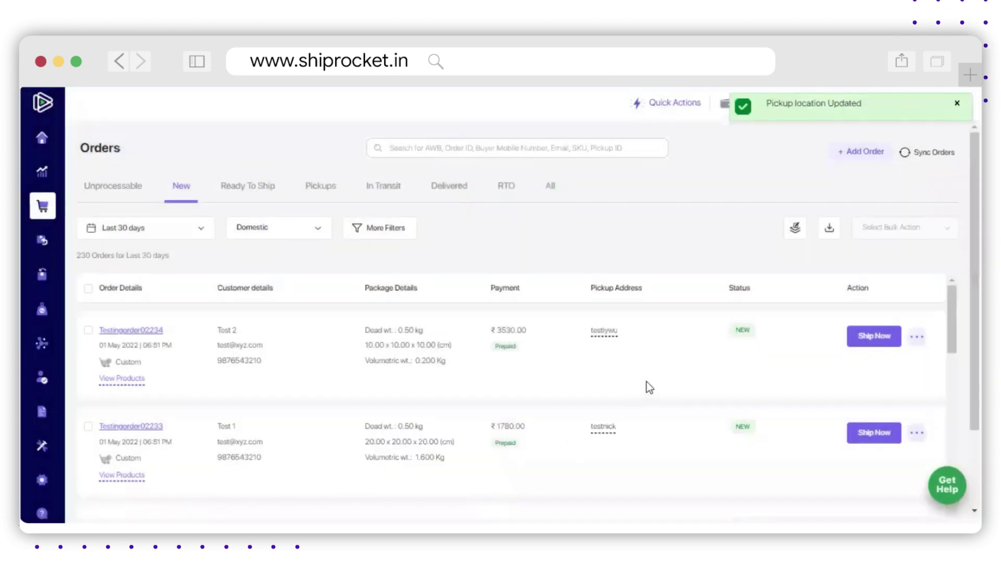